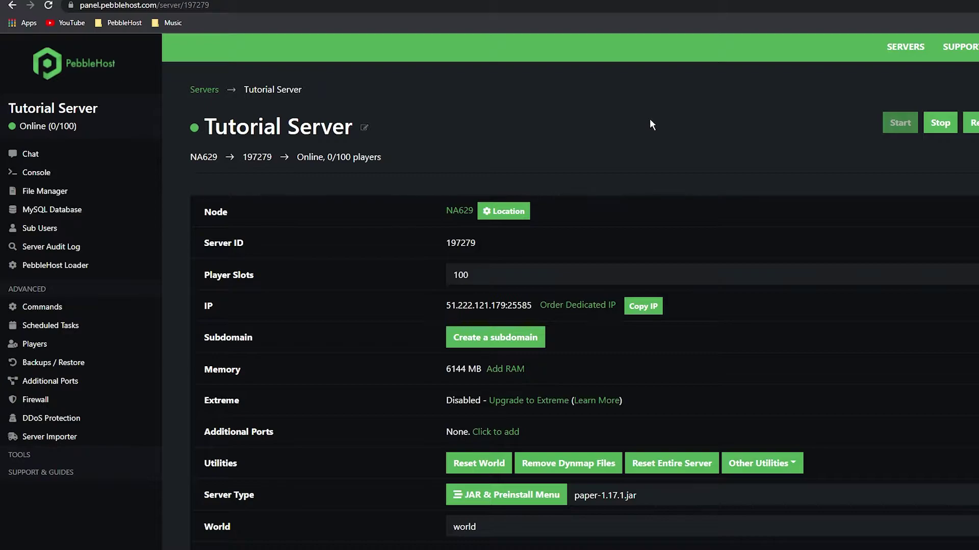
Step: Change Tutorial Server's jar to NUKKIT (nukkit.jar) from the Bedrock category of the JAR & Preinstall menu
scroll(649, 118, "down", 4)
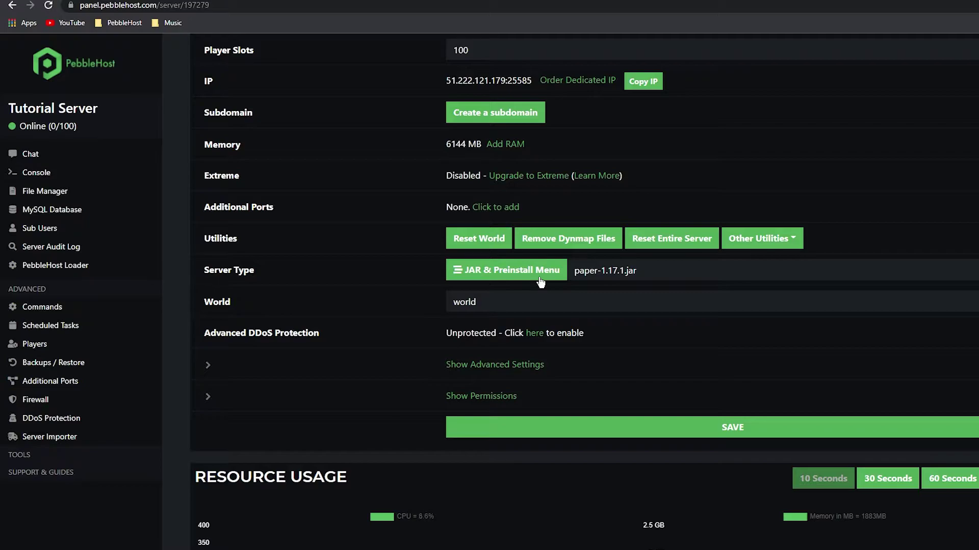
left_click(540, 280)
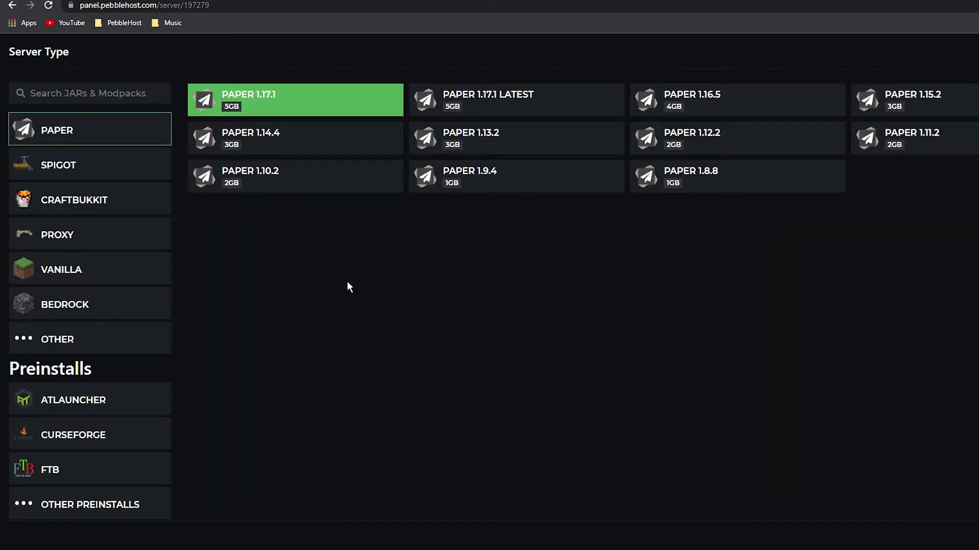
left_click(151, 304)
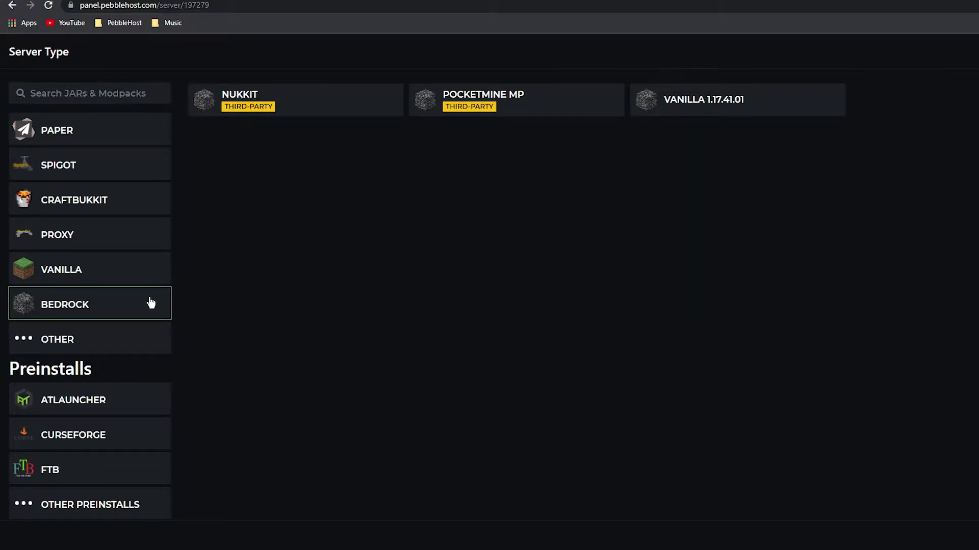
left_click(330, 99)
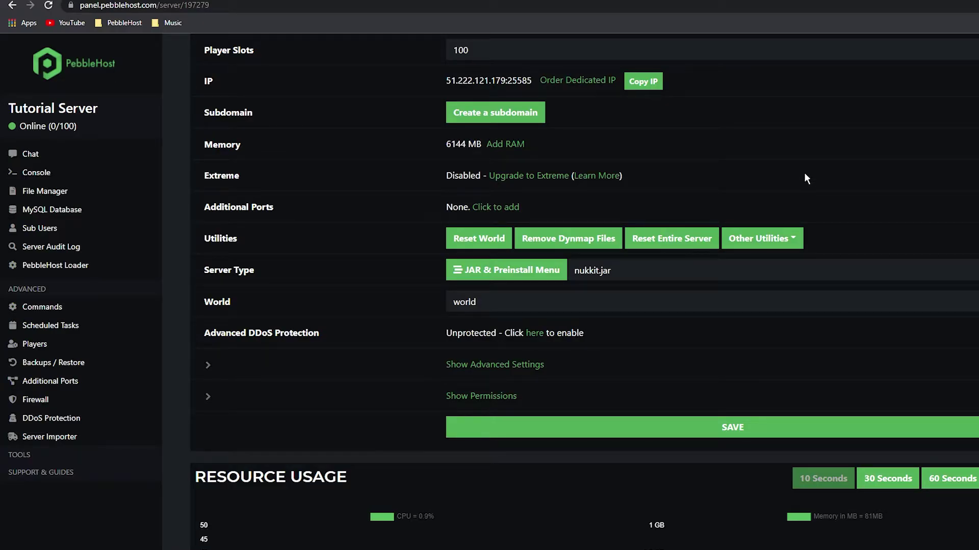
Step: Run and confirm the Reset Entire Server script on Tutorial Server
left_click(691, 239)
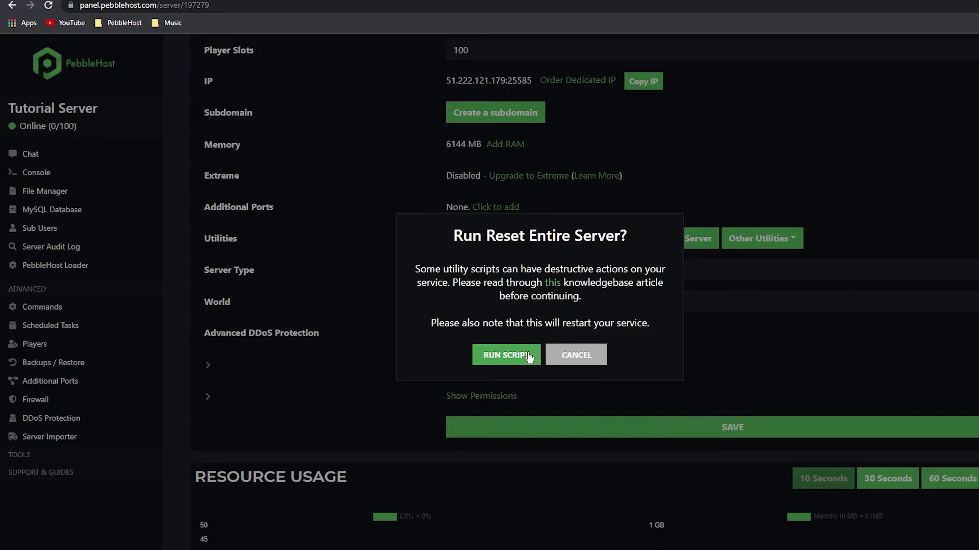
left_click(530, 357)
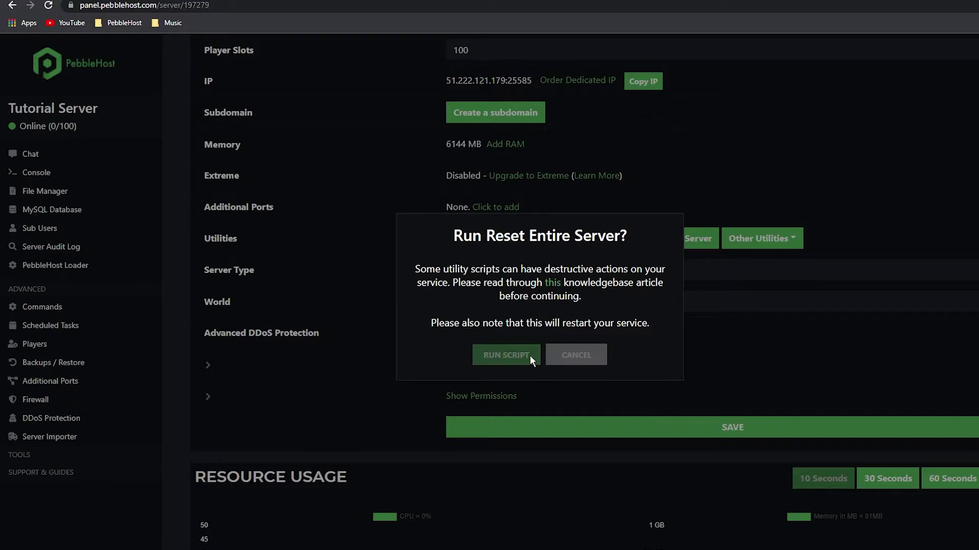
scroll(515, 141, "up", 5)
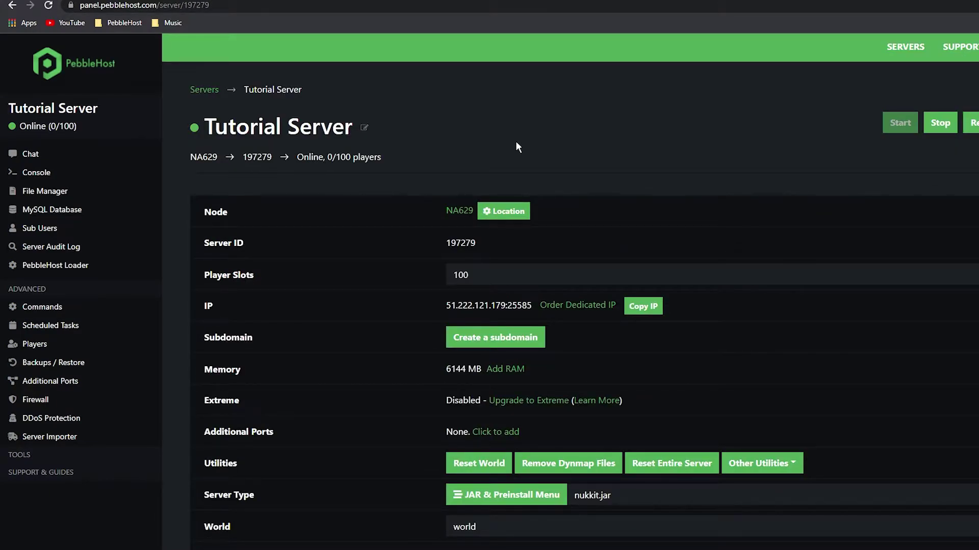
Step: Answer Nukkit's first-start language prompt with 'eng' in the server console to choose English
left_click(77, 176)
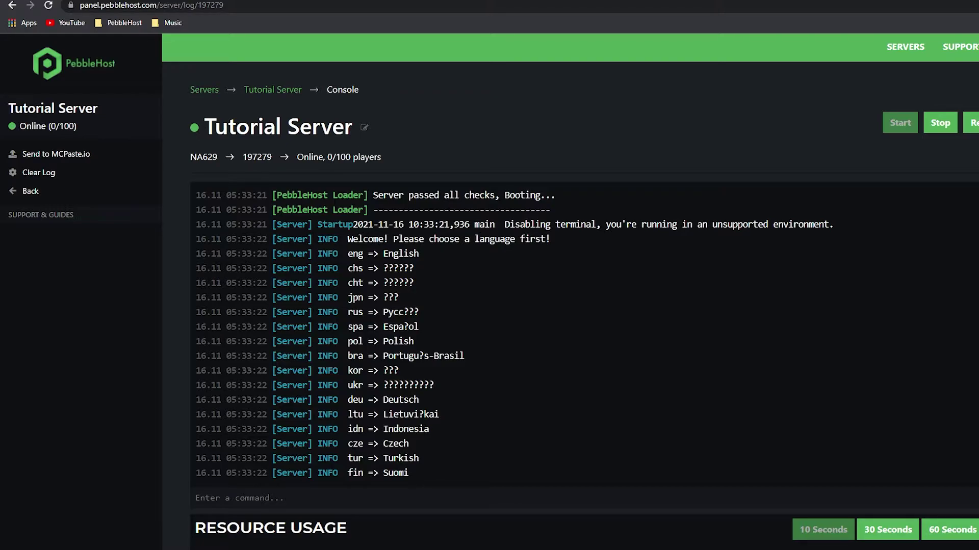
type("eng")
key("Return")
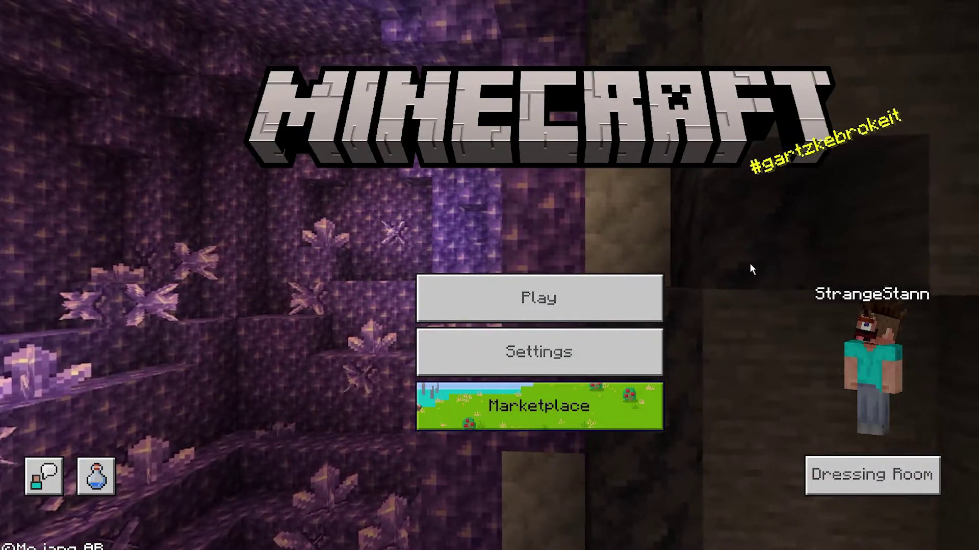
Step: Join the PebbleHost server from the Servers tab's Additional Servers list
left_click(592, 288)
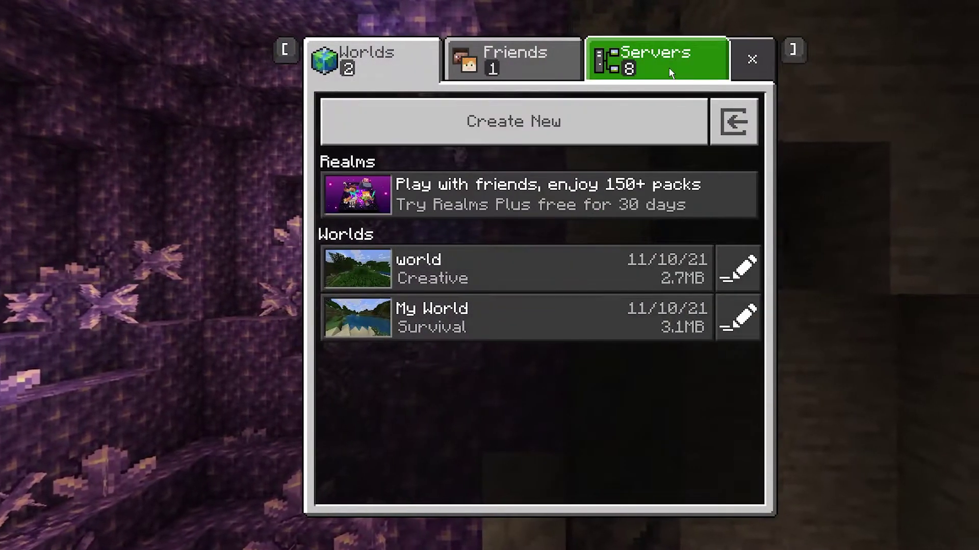
left_click(668, 68)
scroll(471, 242, "down", 5)
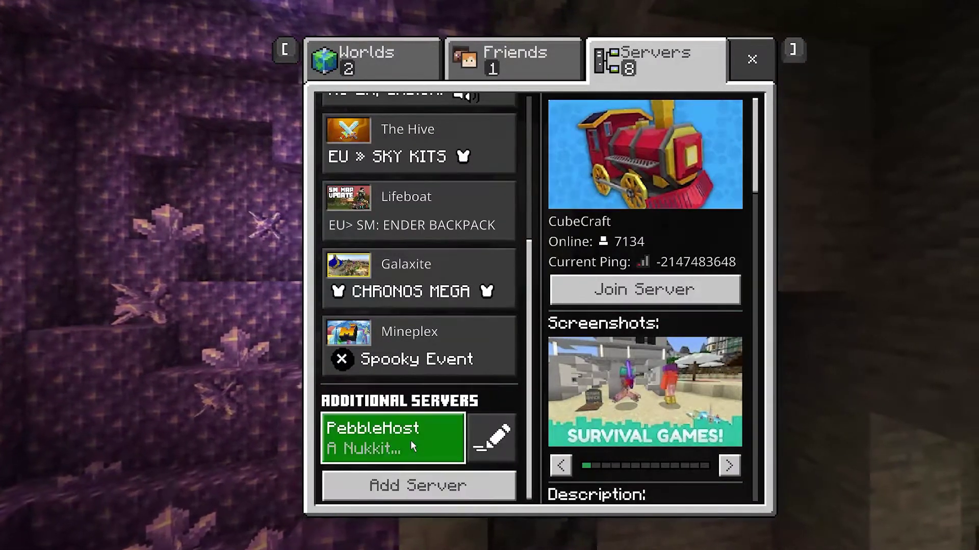
left_click(411, 439)
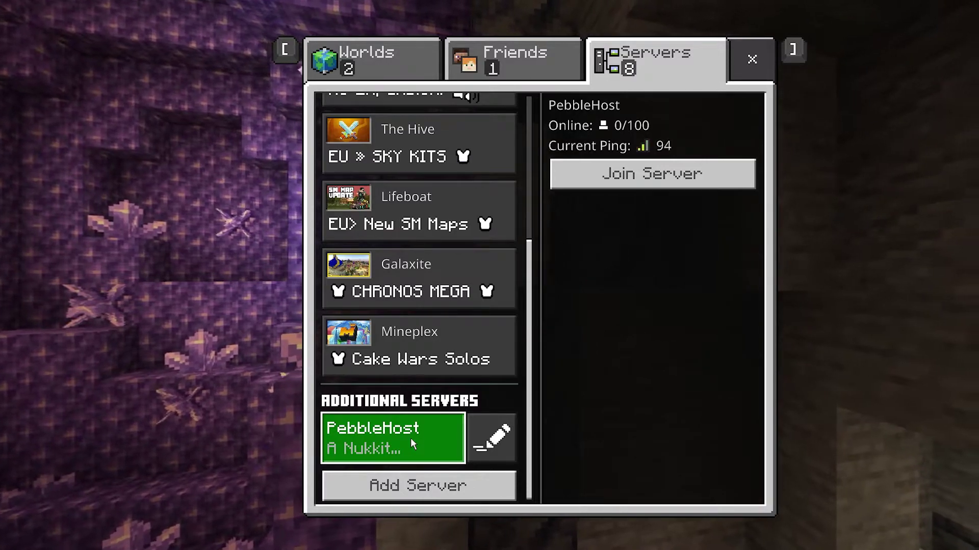
left_click(587, 184)
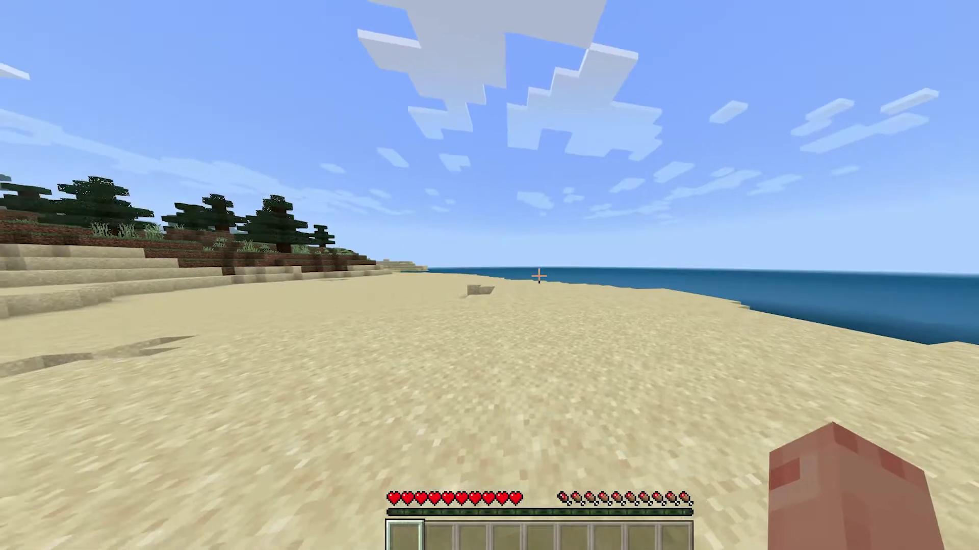
Step: Walk forward across the sand of the server's beach world
key("w")
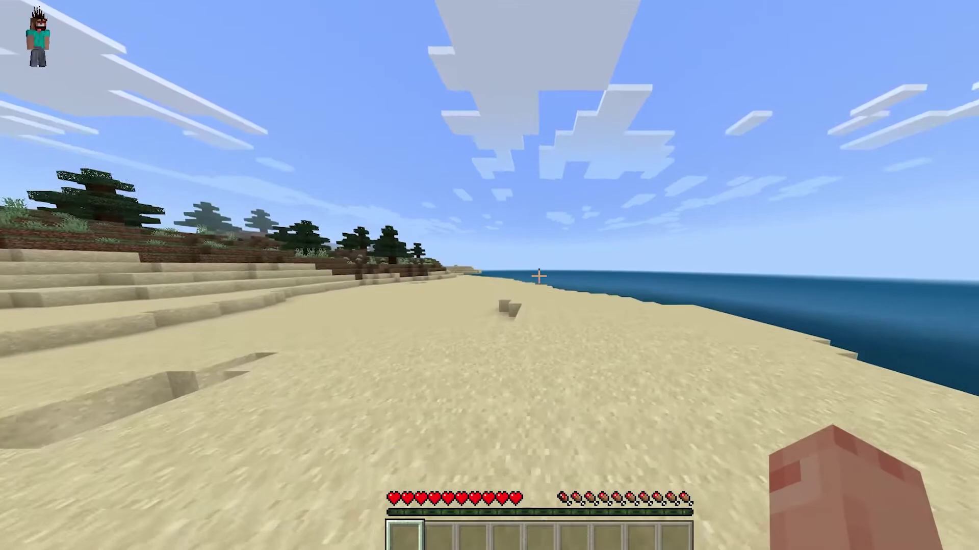
key("w")
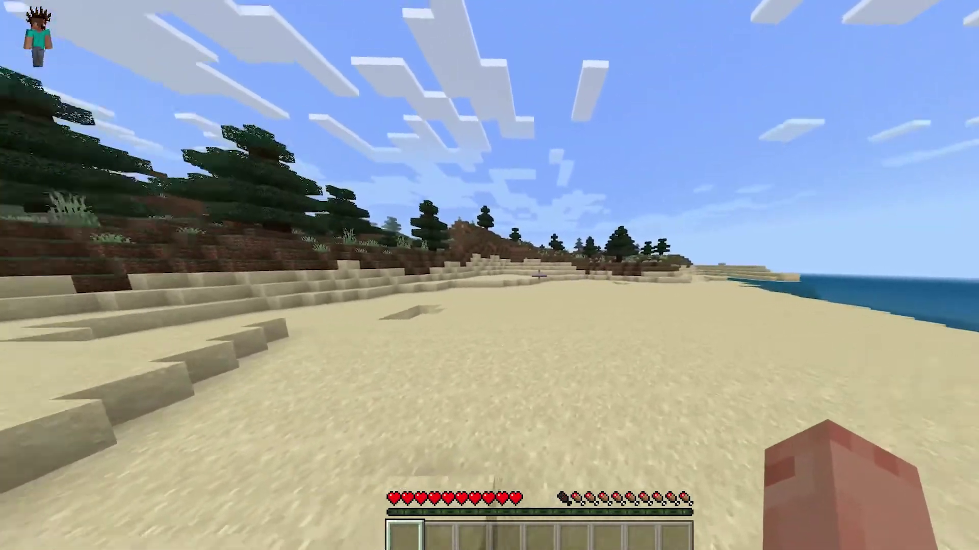
key("w")
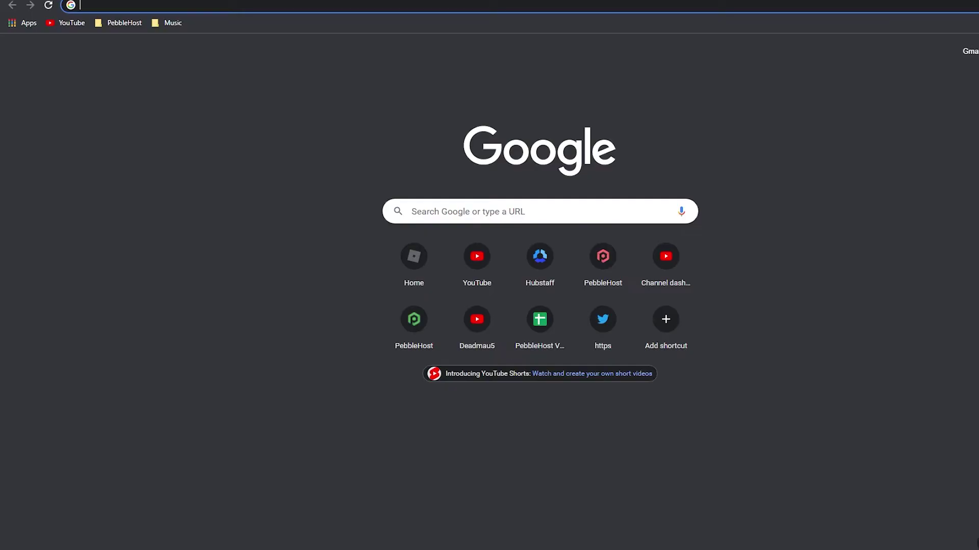
Step: Search for 'NUKKIT' and open the Nukkit Plugins listing on cloudburstmc.org
type("NUKKIT")
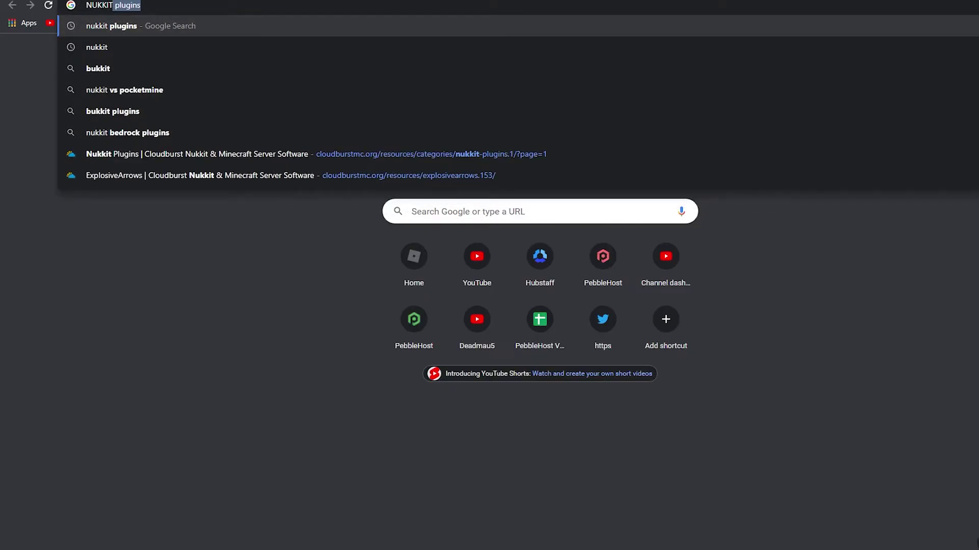
key("Return")
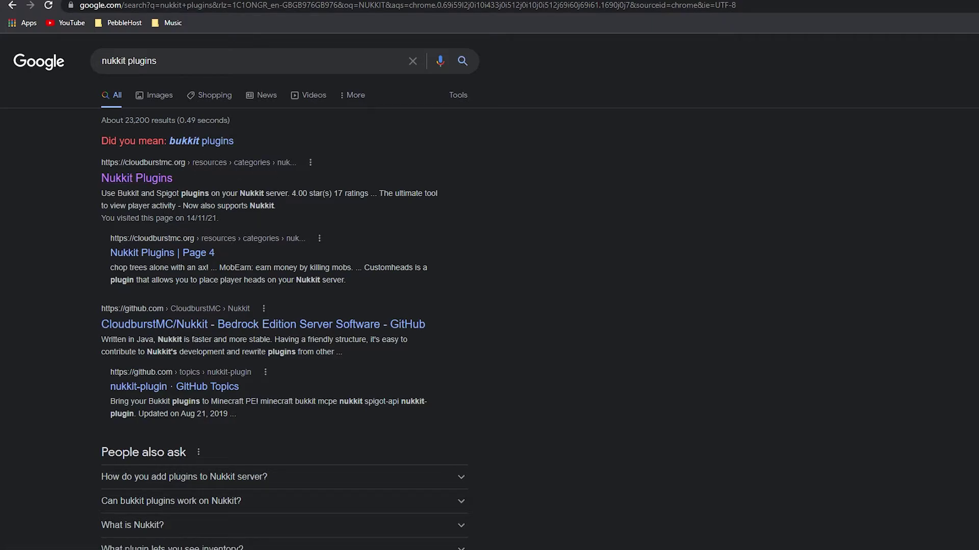
left_click(135, 178)
scroll(590, 281, "down", 10)
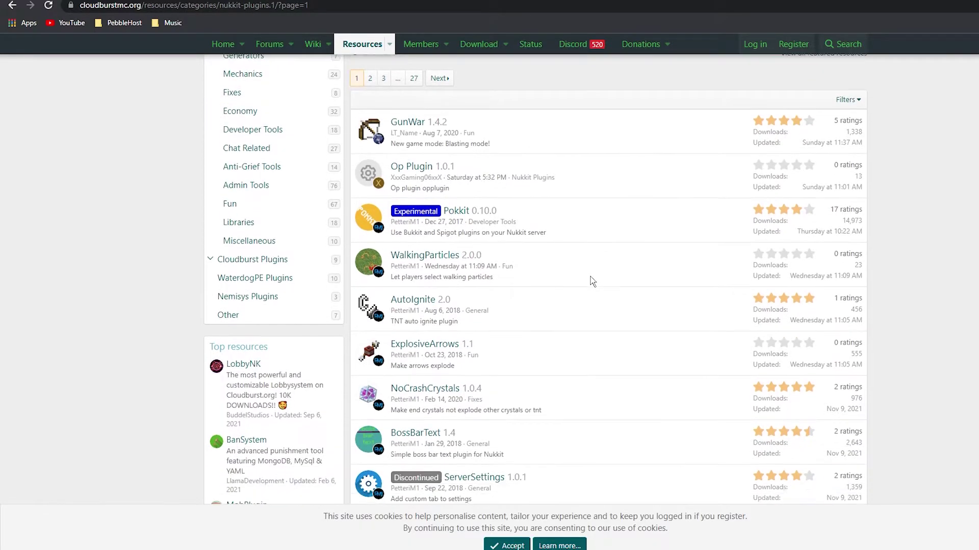
scroll(590, 281, "down", 3)
scroll(593, 282, "up", 7)
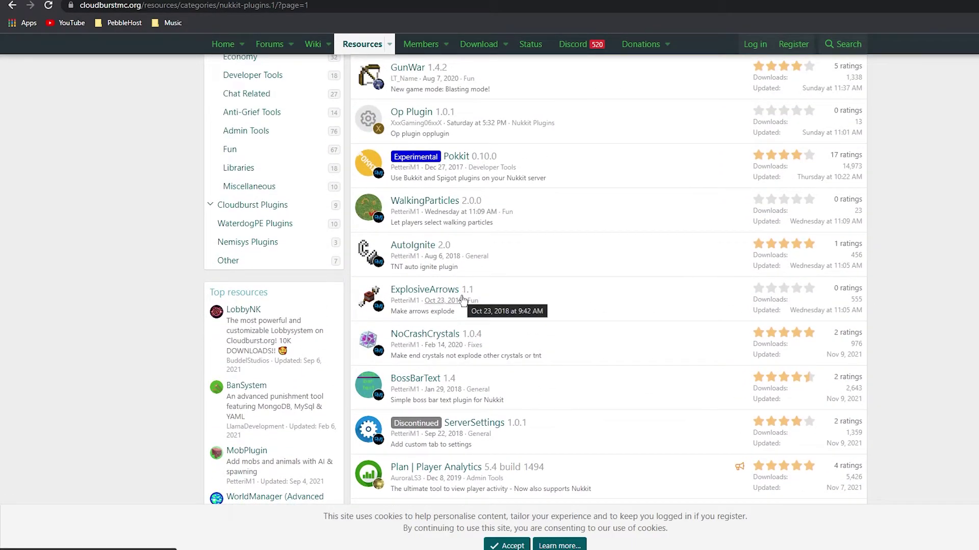
Step: Download ExplosiveArrows-1.1.jar from its plugin page and keep it despite the warning
left_click(442, 289)
left_click(828, 201)
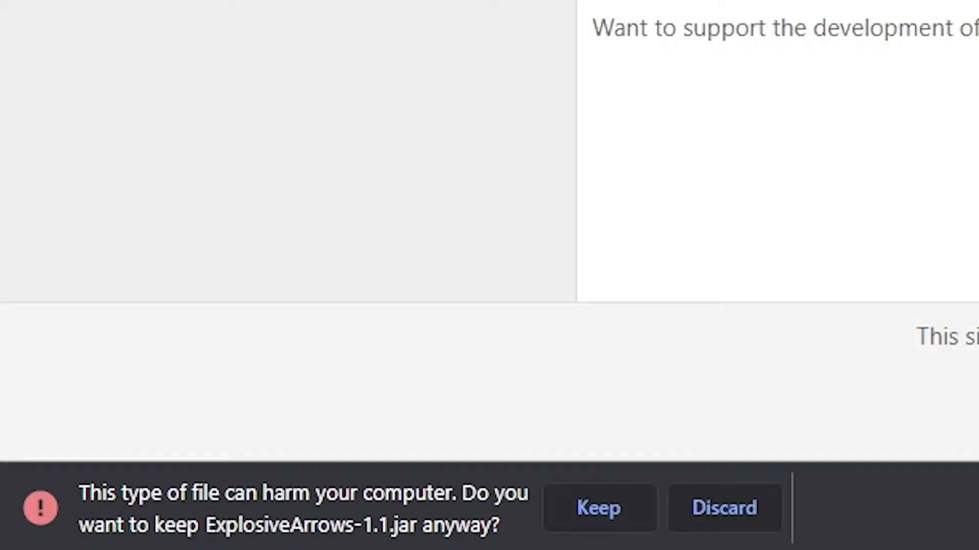
left_click(597, 514)
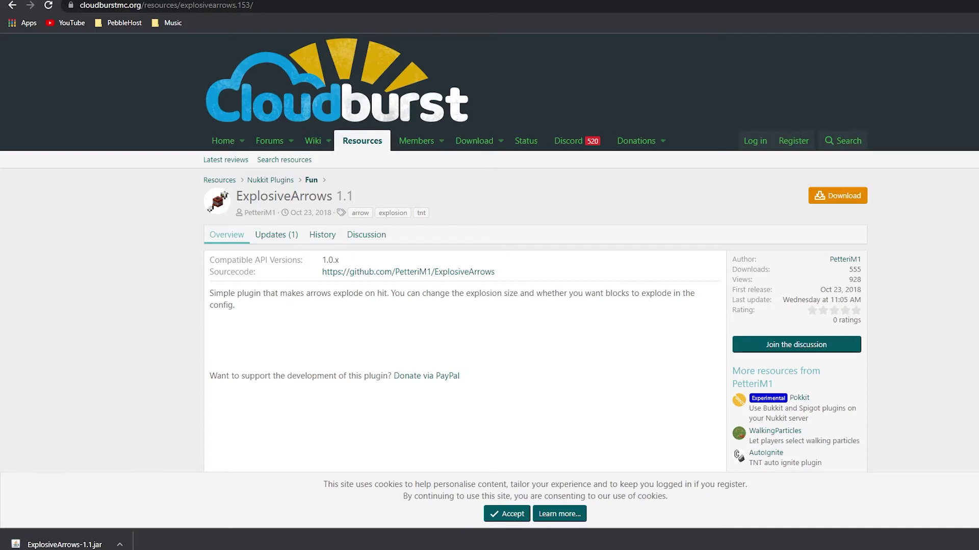
Step: Upload ExplosiveArrows-1.1.jar into the plugins folder via File Manager, then go back to the overview
key("ctrl+Tab")
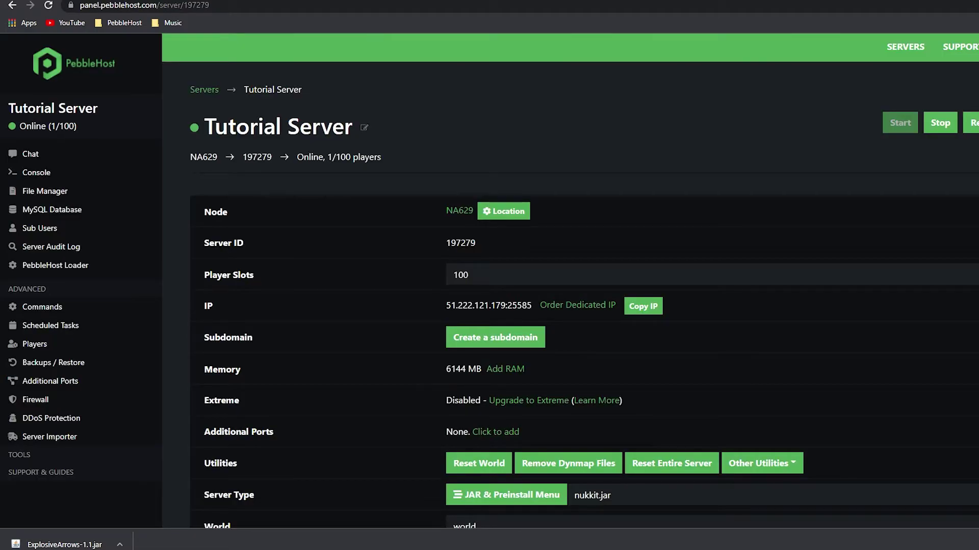
left_click(83, 192)
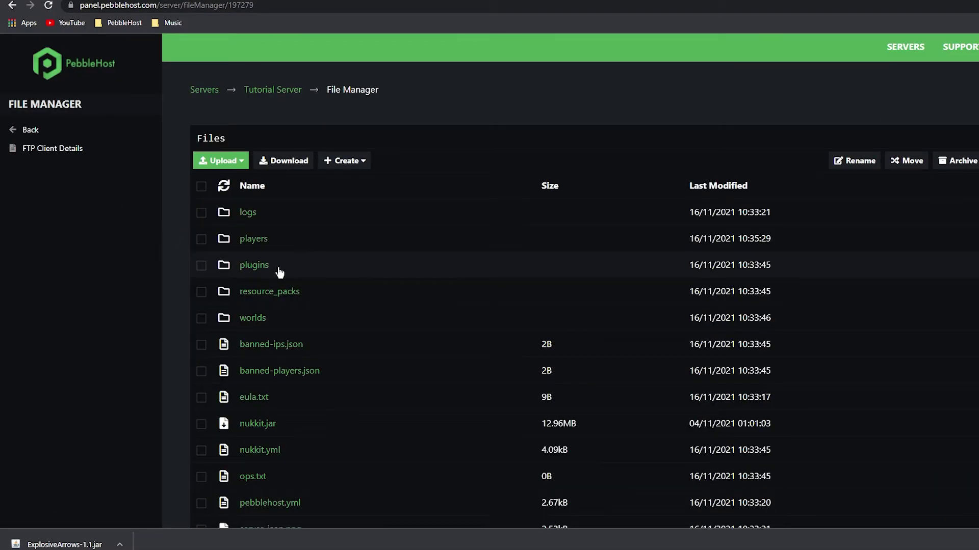
left_click(306, 271)
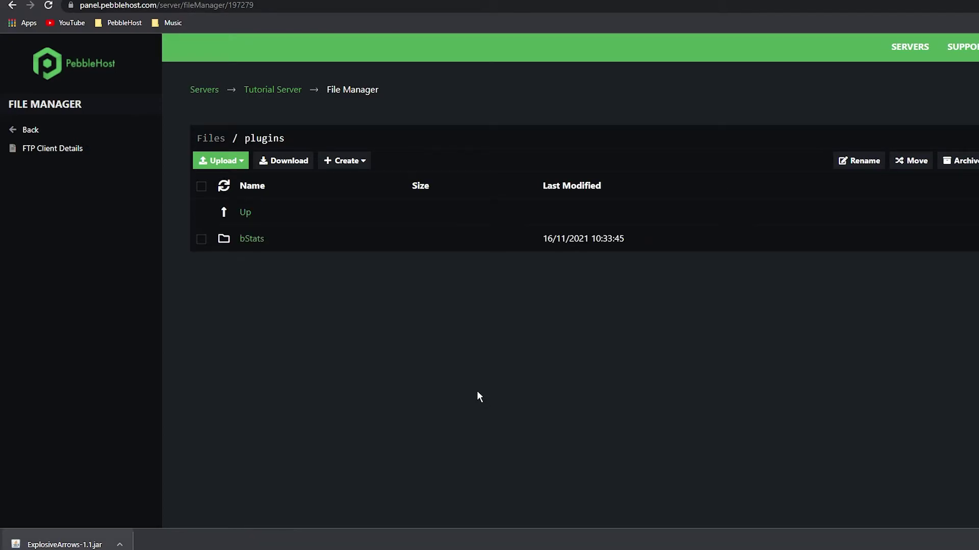
left_click(214, 169)
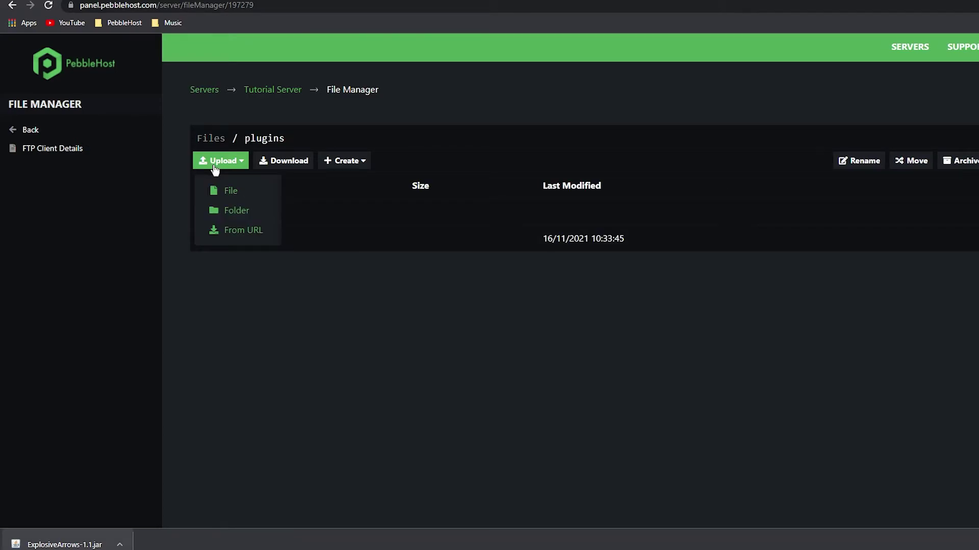
left_click(230, 190)
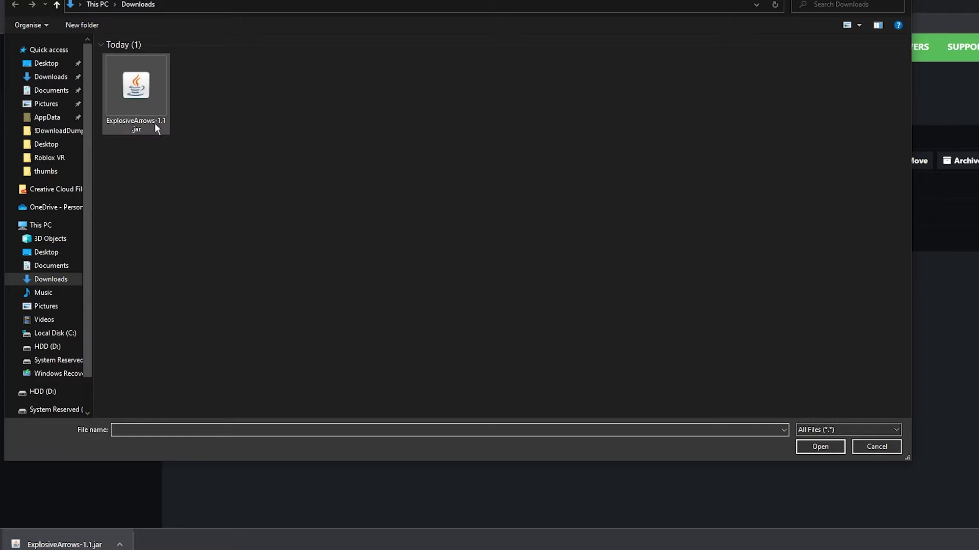
left_click(154, 112)
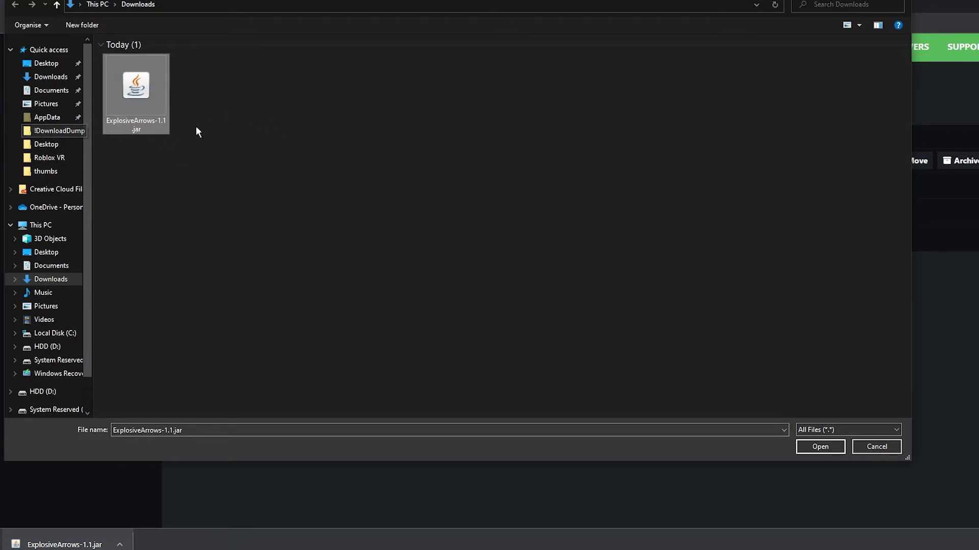
left_click(840, 452)
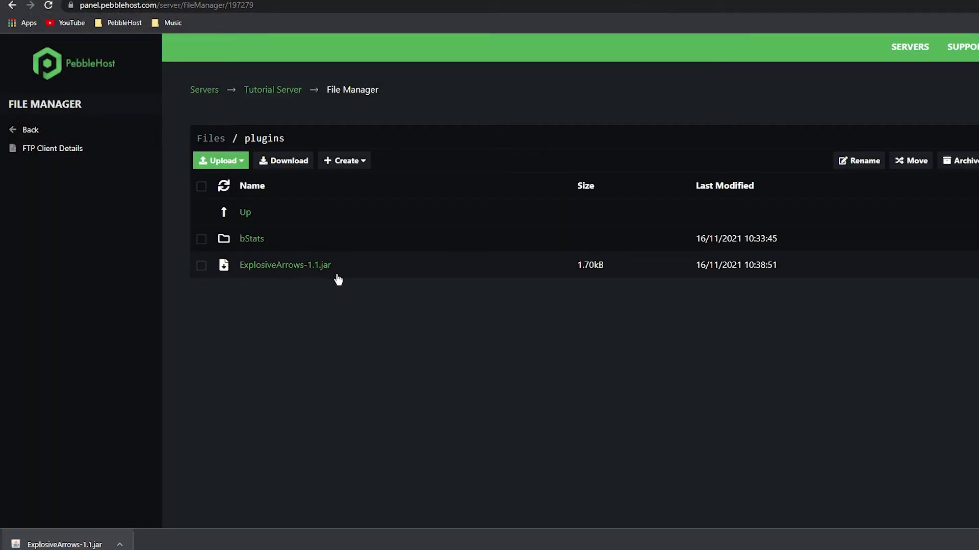
left_click(46, 133)
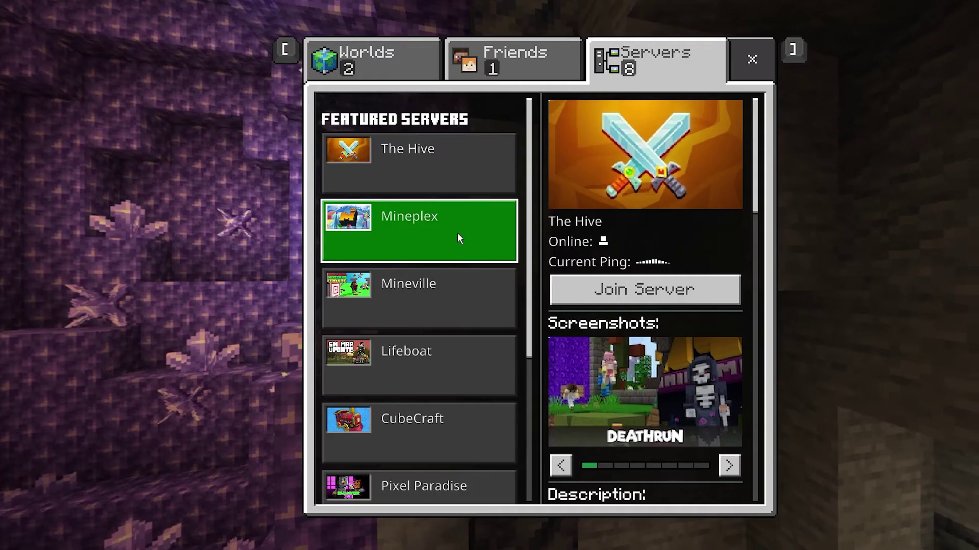
Step: Select PebbleHost in the Minecraft server list and join it
scroll(457, 233, "down", 5)
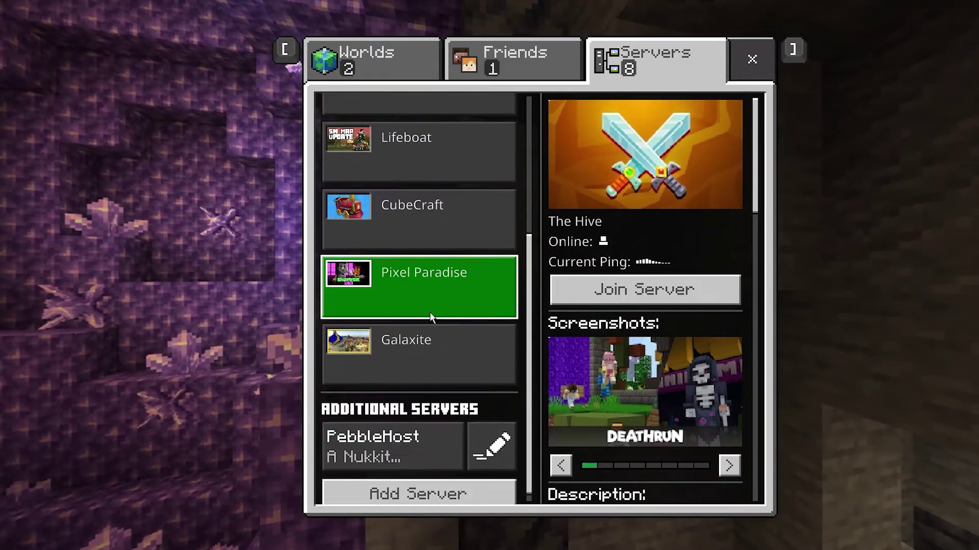
left_click(395, 433)
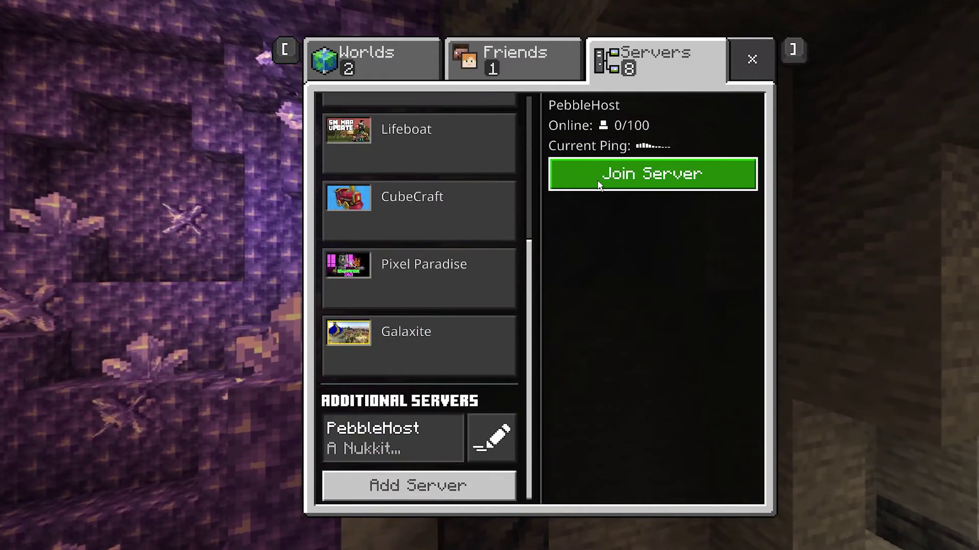
left_click(599, 178)
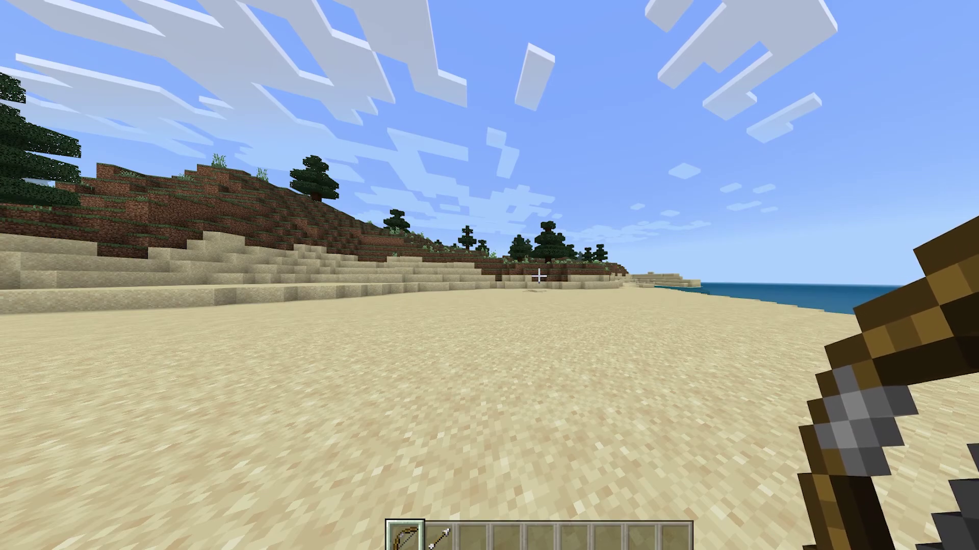
Step: Equip arrows, shoot the beach sand with the bow, and walk into the resulting crater
key("2")
key("e")
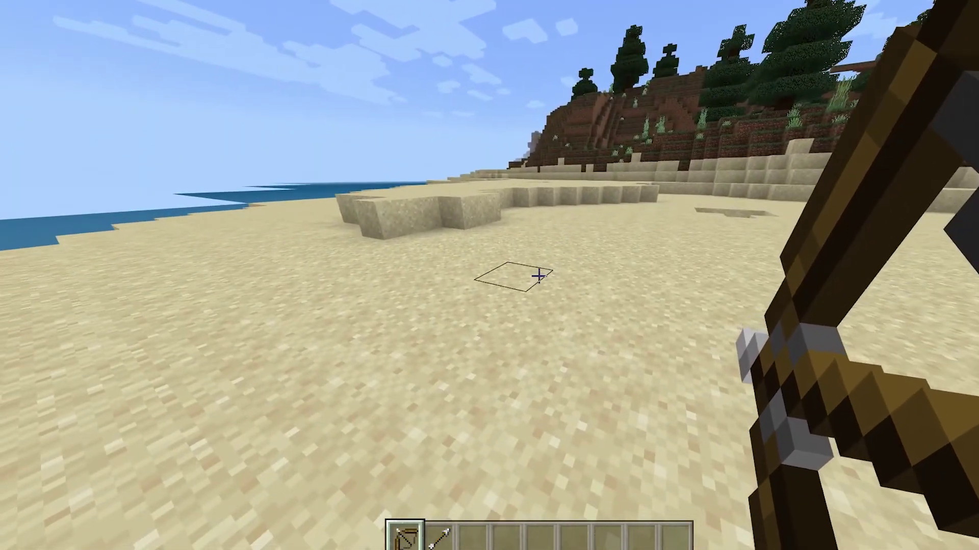
right_click(539, 276)
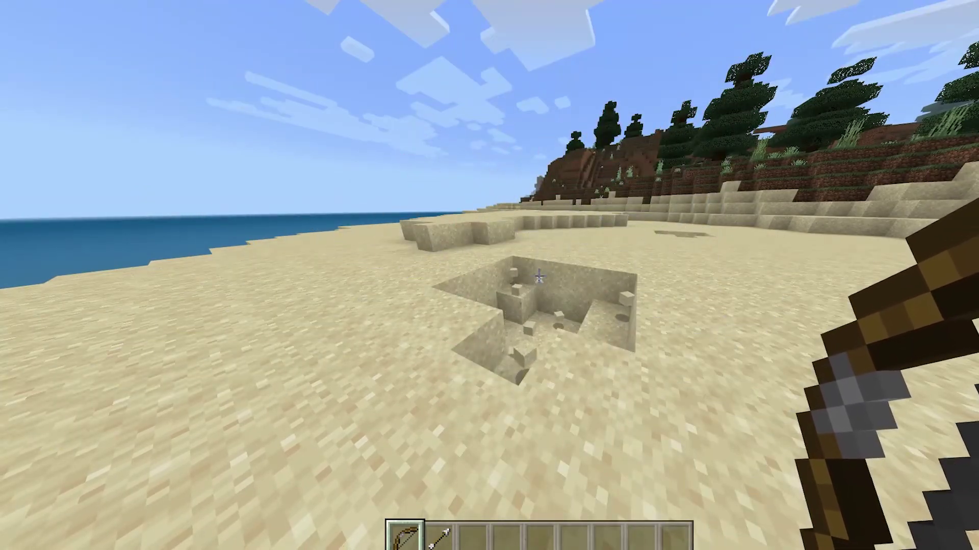
key("w")
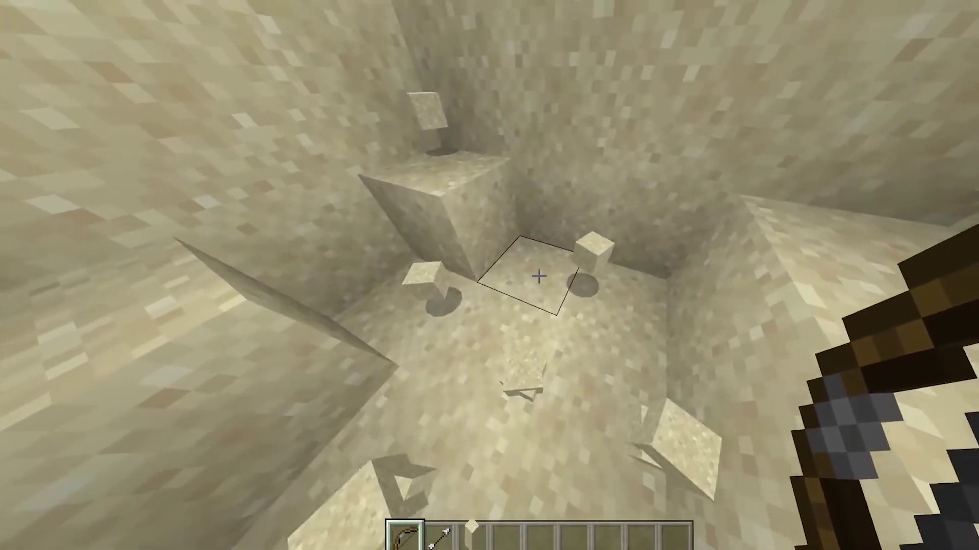